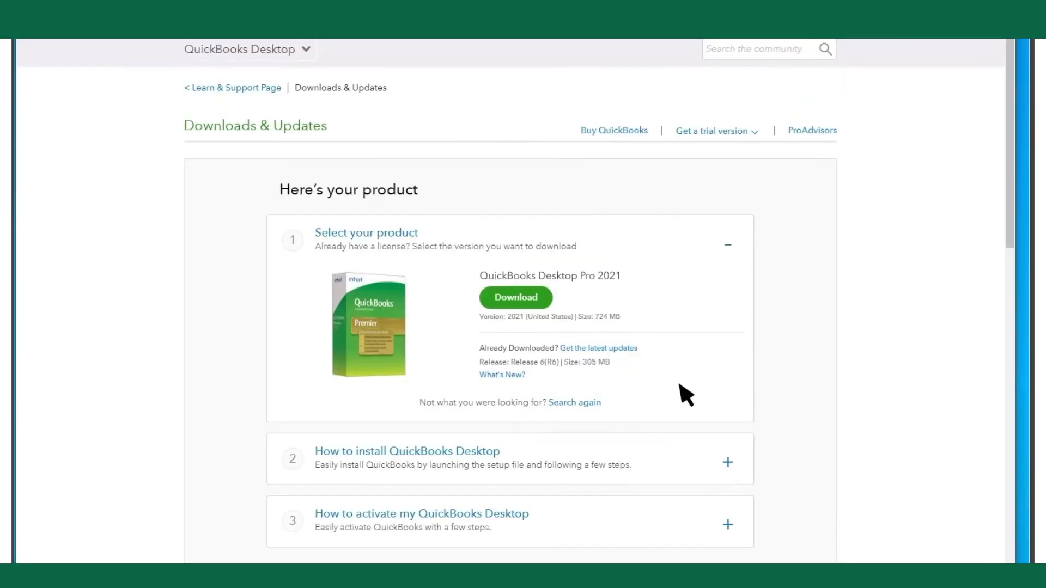
# Step: Start the QuickBooks Desktop Pro 2021 download from the Downloads & Updates page
pyautogui.click(518, 303)
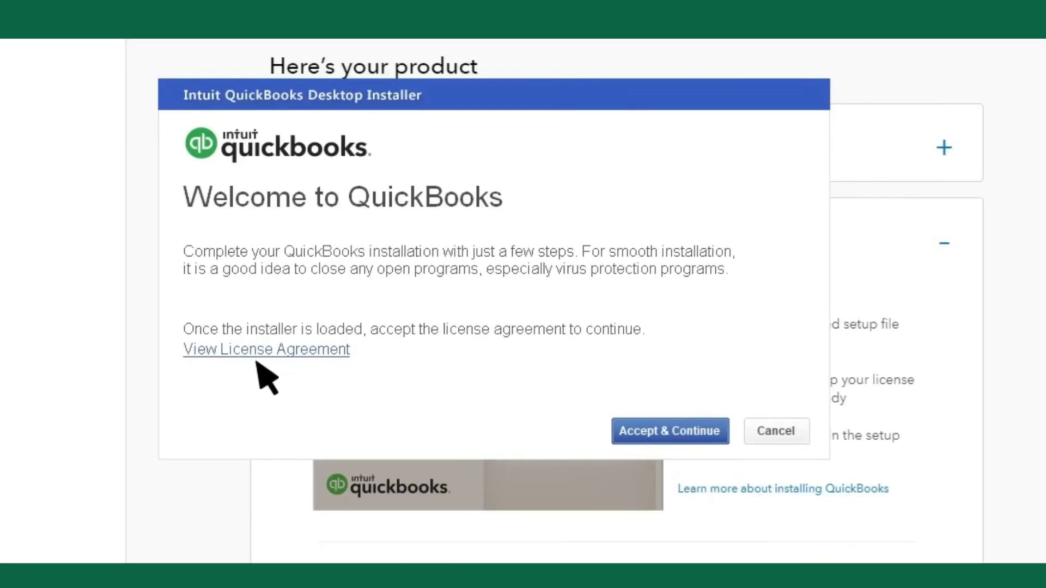
# Step: Accept the license agreement and continue past the License and Product Numbers page
pyautogui.click(665, 435)
pyautogui.click(664, 435)
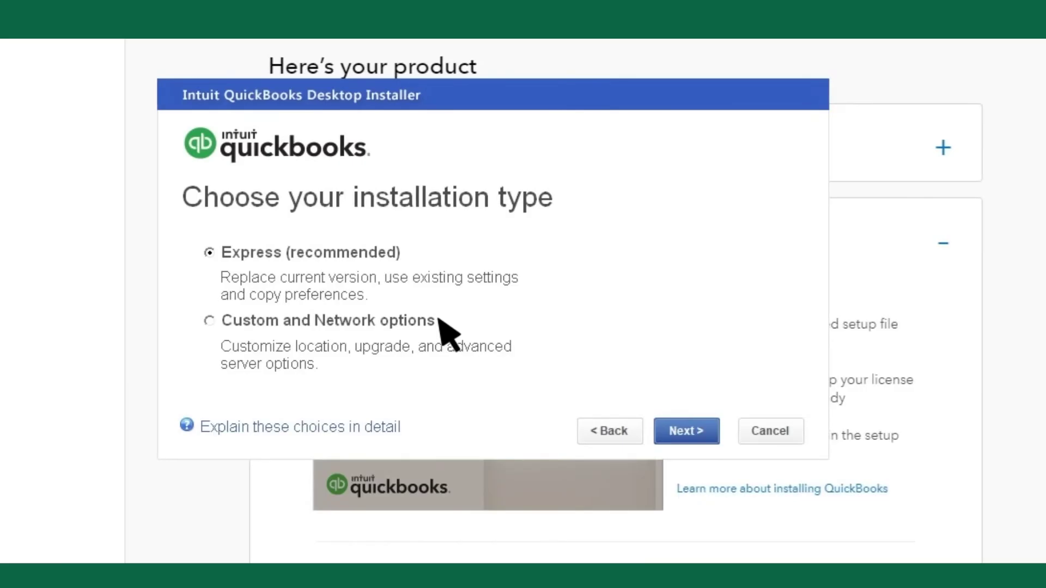
# Step: Proceed with the Express (recommended) installation type to the Ready to install summary
pyautogui.click(686, 431)
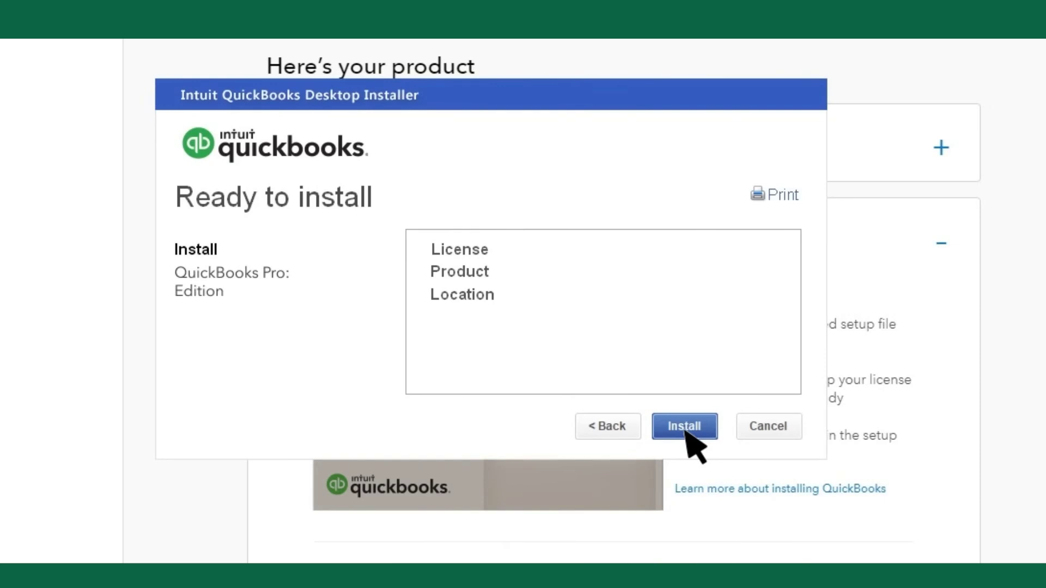
# Step: Launch installation of QuickBooks Pro Desktop Edition from the Ready to install summary
pyautogui.click(686, 432)
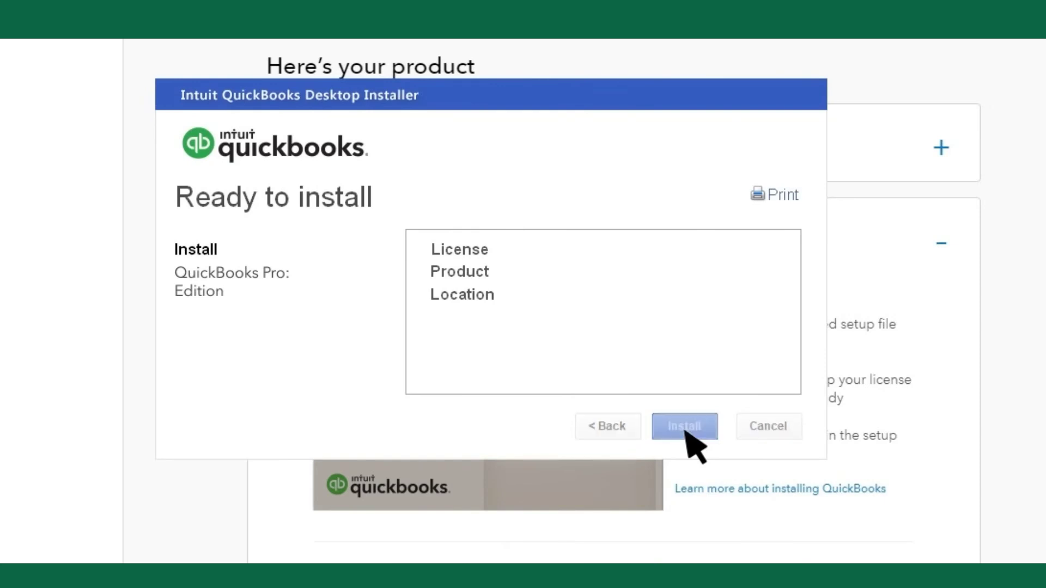